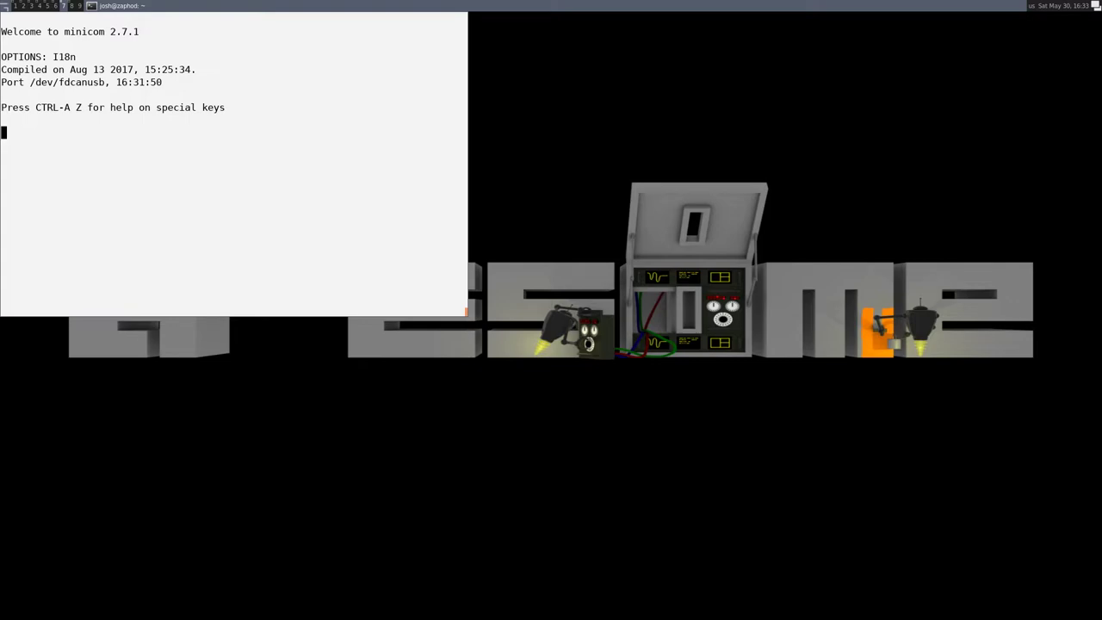
List the fdcanusb adapter settings with 'conf enumerate'
{"action": "type", "text": "conf enumerate"}
{"action": "key", "text": "Return"}
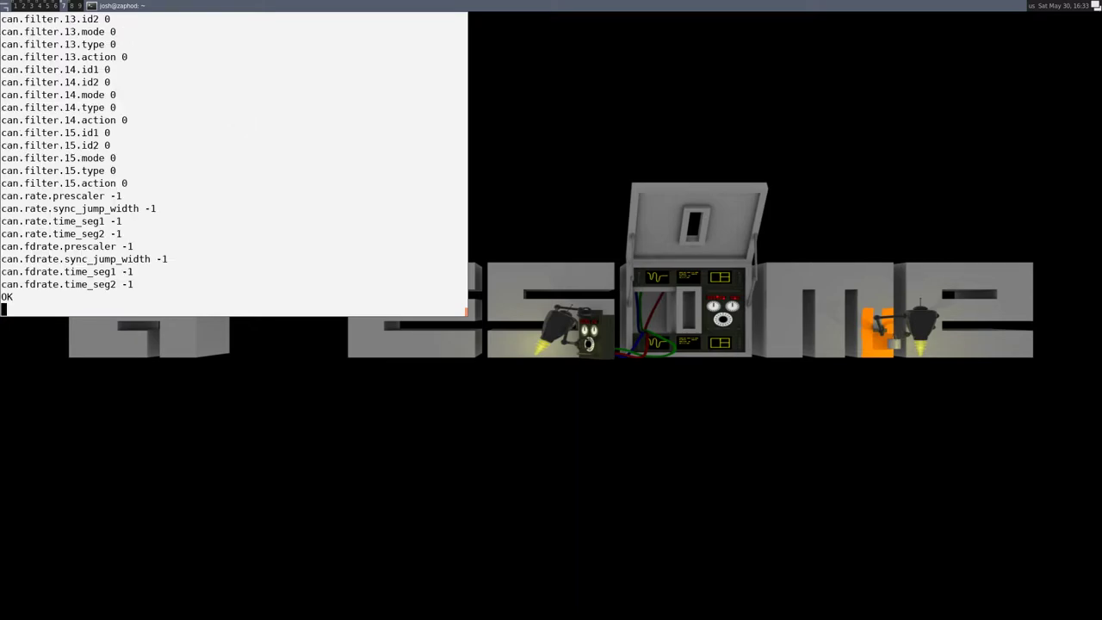
{"action": "type", "text": "conf enum"}
{"action": "key", "text": "Return"}
{"action": "scroll", "coordinate": [246, 163], "scroll_direction": "up", "scroll_amount": 20}
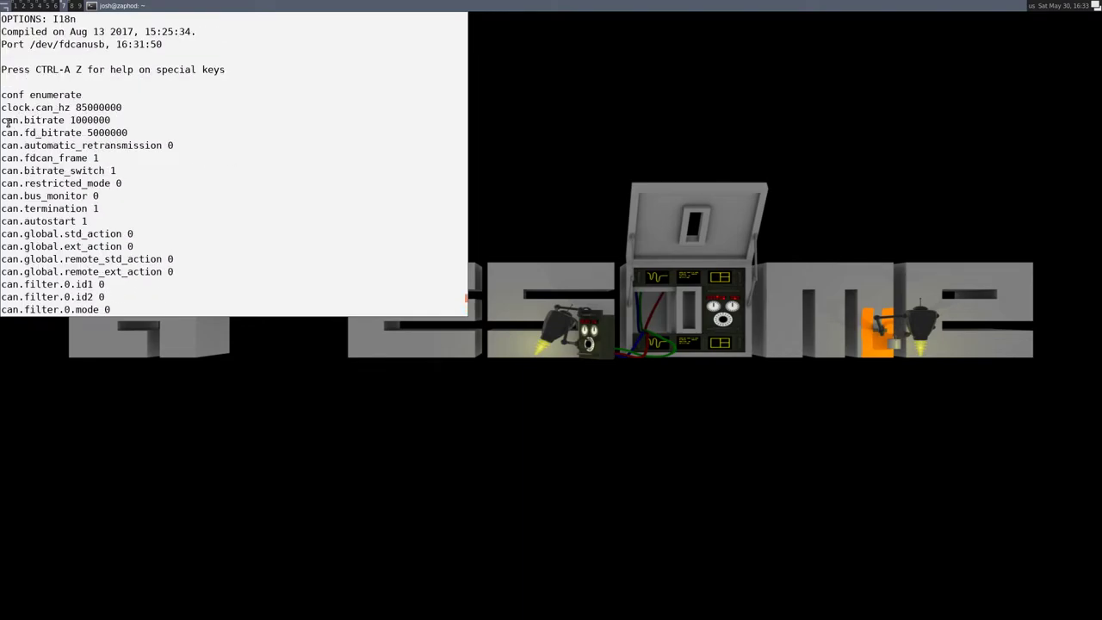
Set can.bitrate to 125000 and stage a 'conf set can.fdcan_frame' command
{"action": "left_click_drag", "start_coordinate": [2, 120], "coordinate": [61, 120]}
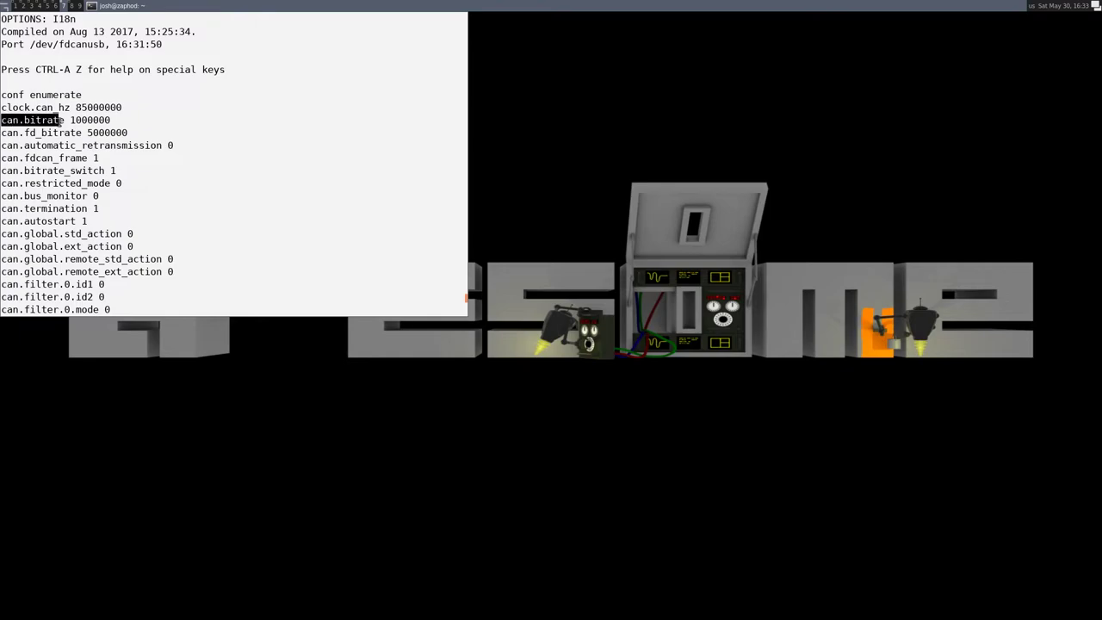
{"action": "type", "text": "conf set"}
{"action": "middle_click", "coordinate": [228, 144]}
{"action": "type", "text": "125000"}
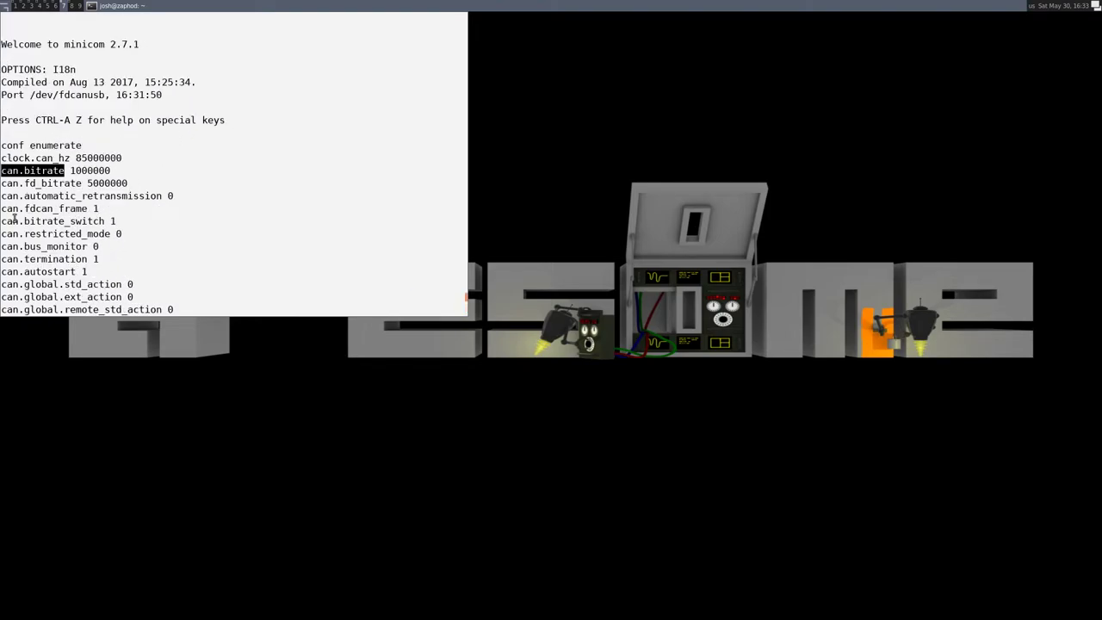
{"action": "left_click_drag", "start_coordinate": [4, 210], "coordinate": [82, 210]}
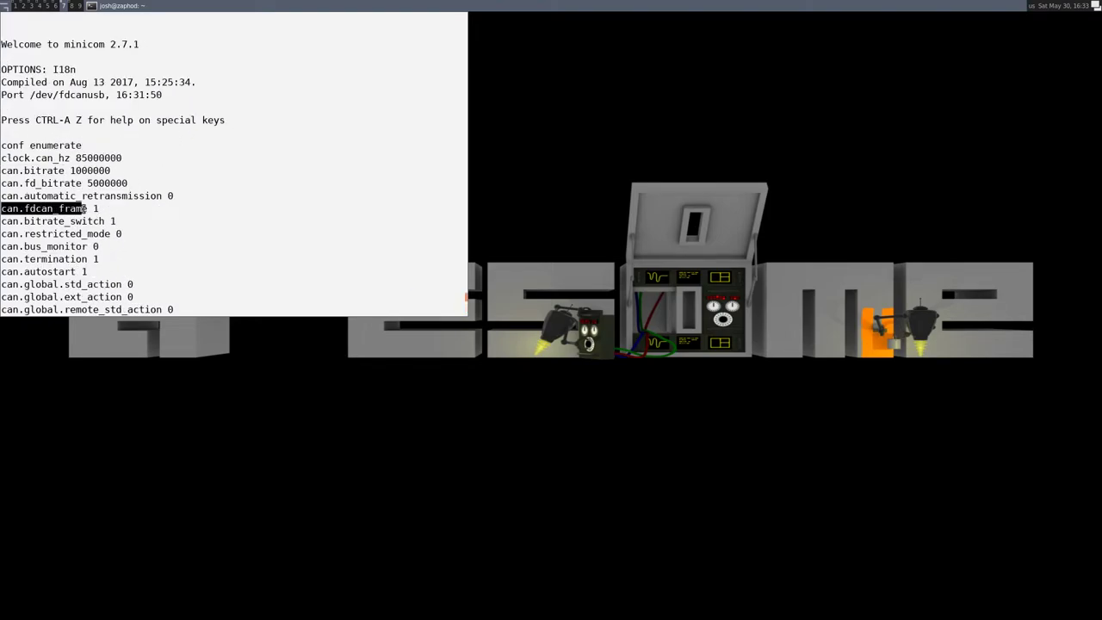
{"action": "middle_click", "coordinate": [125, 206]}
Set can.fdcan_frame to 0, then restart CAN with 'can off' and 'can on'
{"action": "type", "text": "0"}
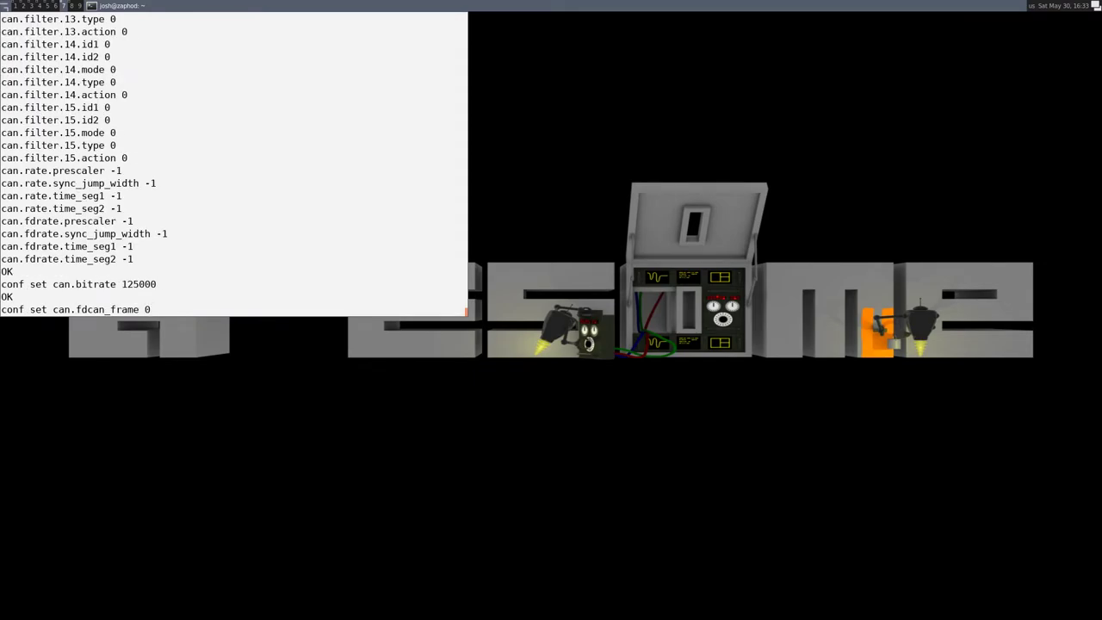
{"action": "key", "text": "Return"}
{"action": "type", "text": "can off"}
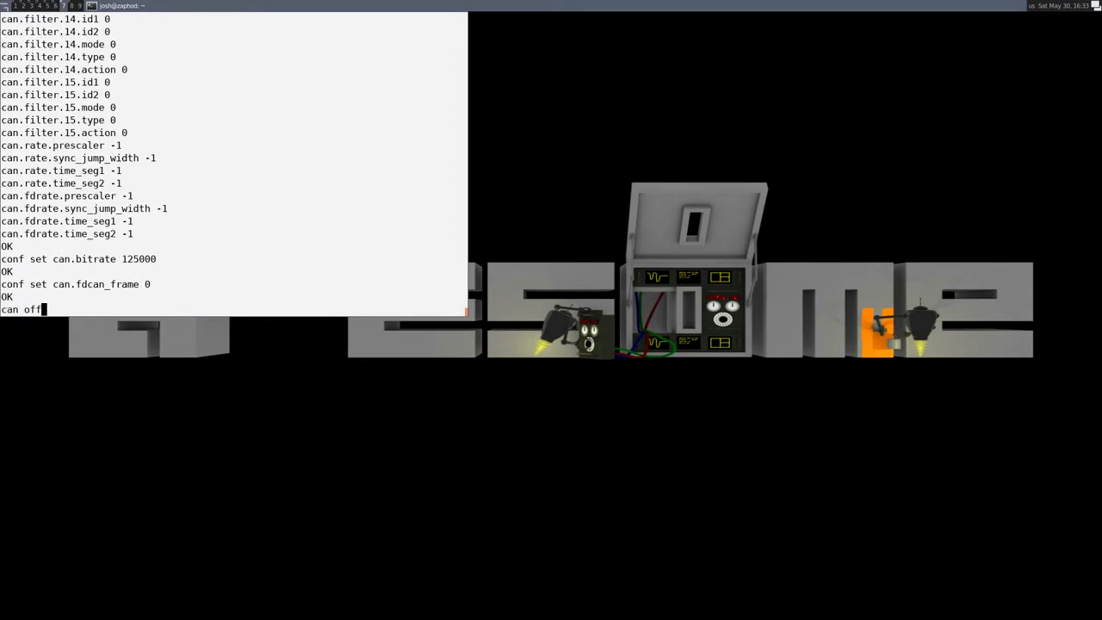
{"action": "key", "text": "Return"}
{"action": "type", "text": "can on"}
{"action": "key", "text": "Return"}
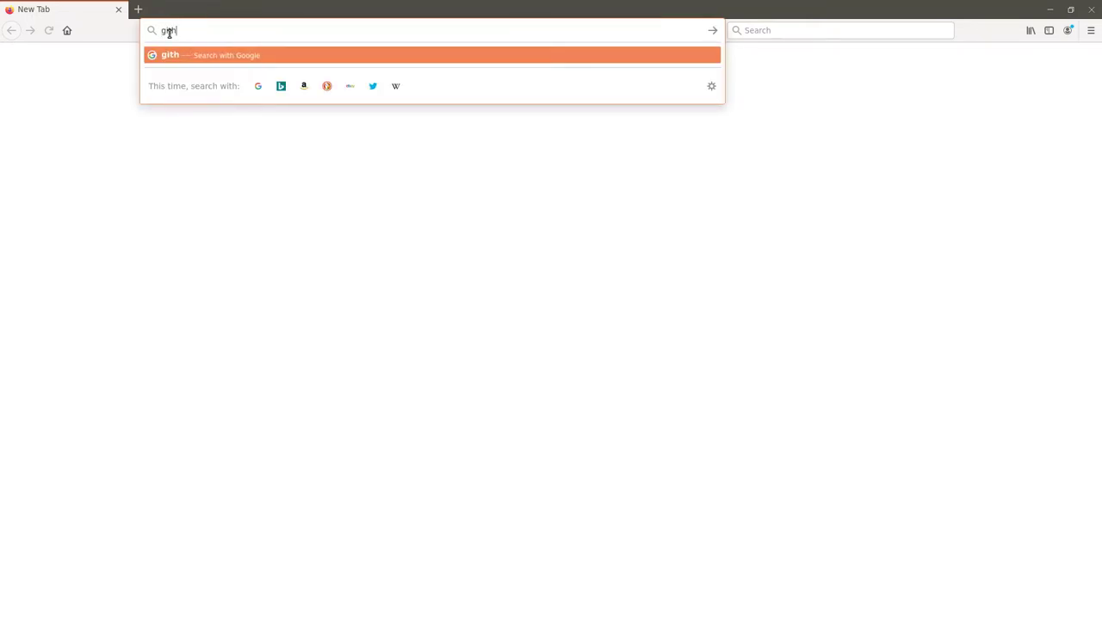
Go to github.com/mjbots/moteus, open docs/power_dist.md, and scroll to 'B. CAN protocol'
{"action": "type", "text": "com/"}
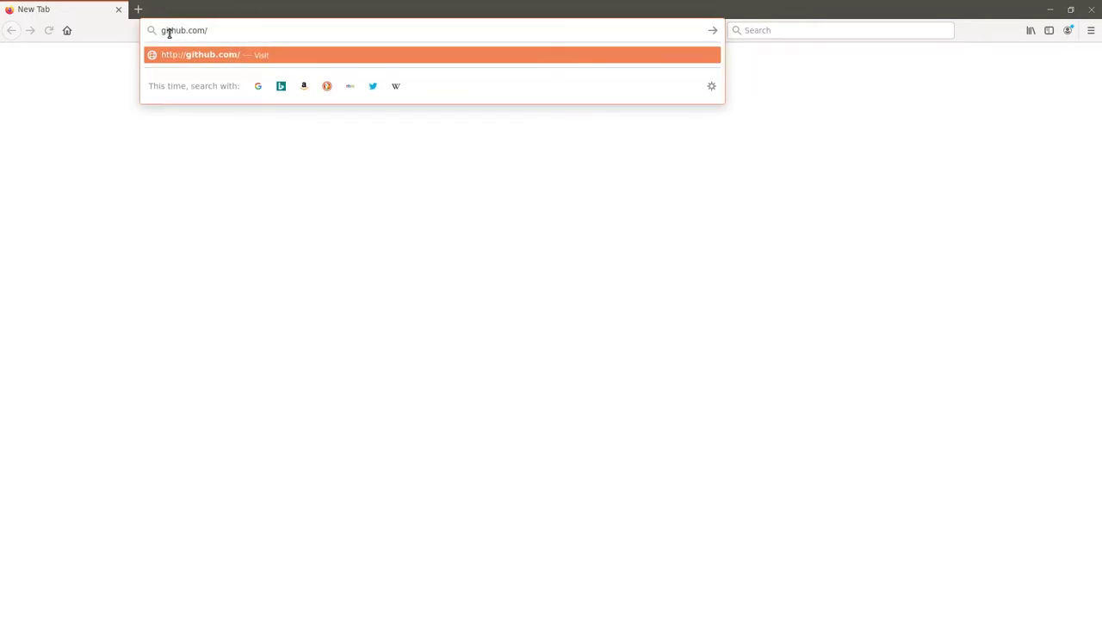
{"action": "type", "text": "mjbots/moteus/"}
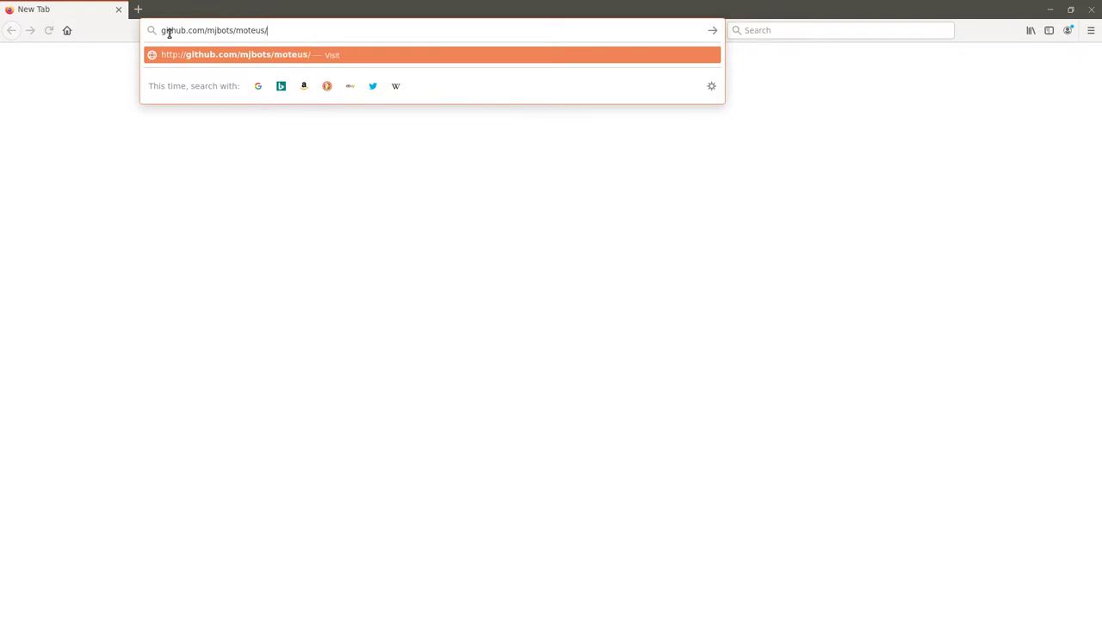
{"action": "key", "text": "Return"}
{"action": "scroll", "coordinate": [173, 224], "scroll_direction": "down", "scroll_amount": 2}
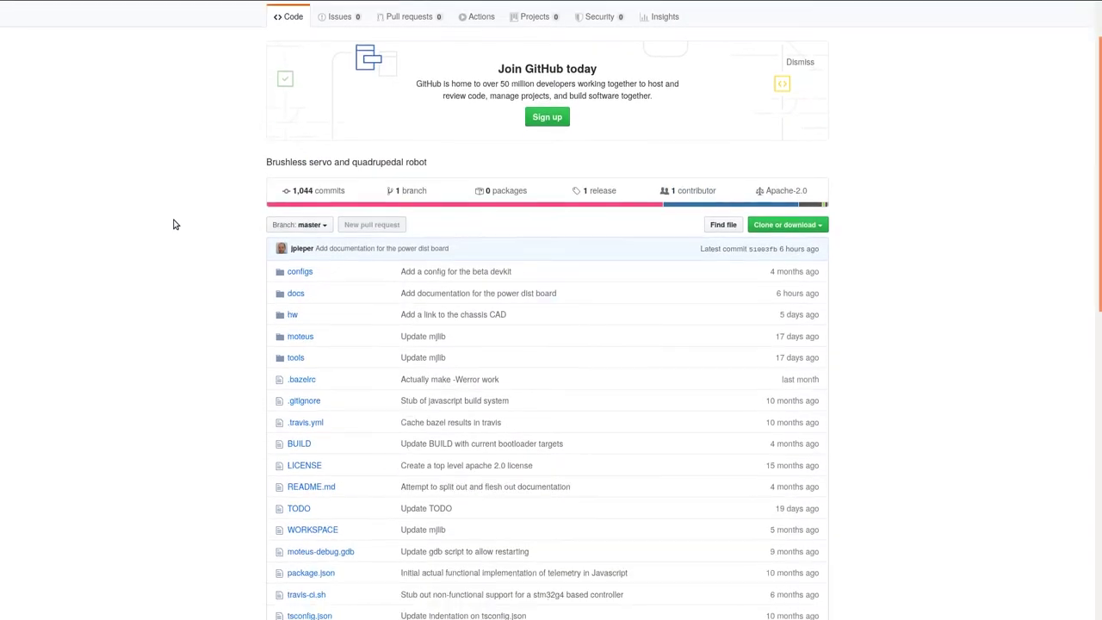
{"action": "left_click", "coordinate": [297, 272]}
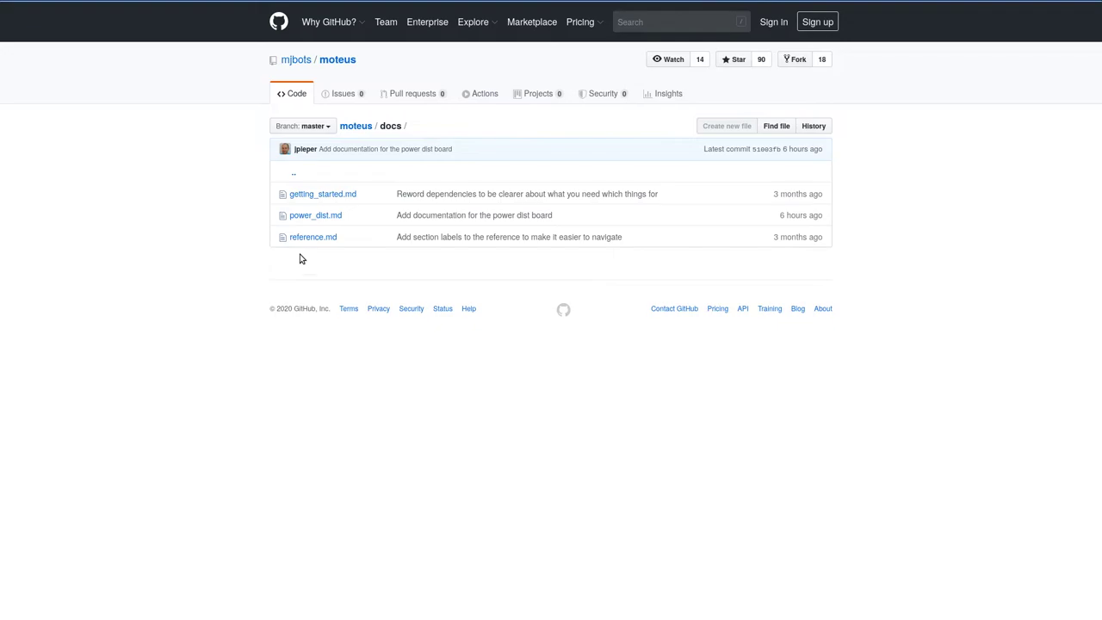
{"action": "left_click", "coordinate": [310, 216]}
{"action": "scroll", "coordinate": [358, 332], "scroll_direction": "down", "scroll_amount": 2}
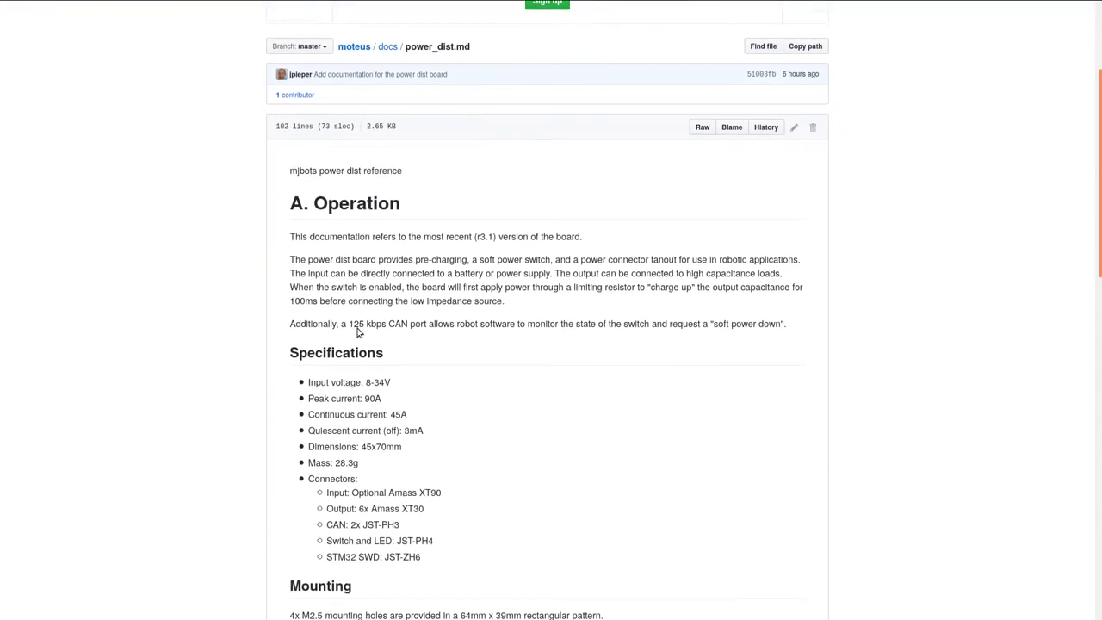
{"action": "scroll", "coordinate": [359, 332], "scroll_direction": "down", "scroll_amount": 5}
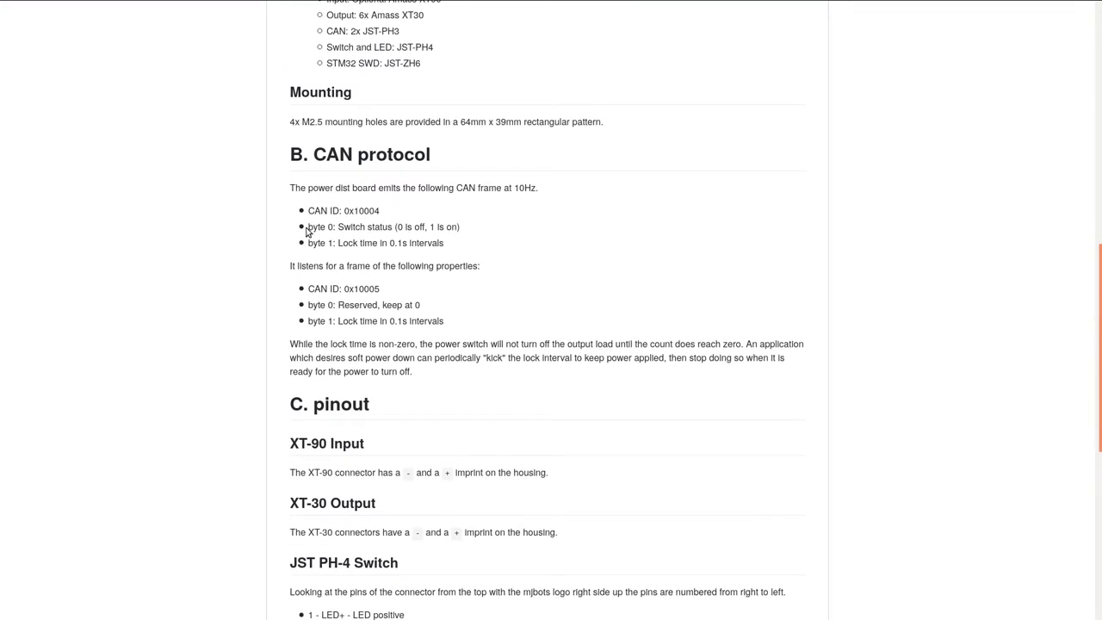
Highlight the frame ID 0x10004 and 0x10005 lines and their byte meanings
{"action": "left_click_drag", "start_coordinate": [308, 227], "coordinate": [473, 231]}
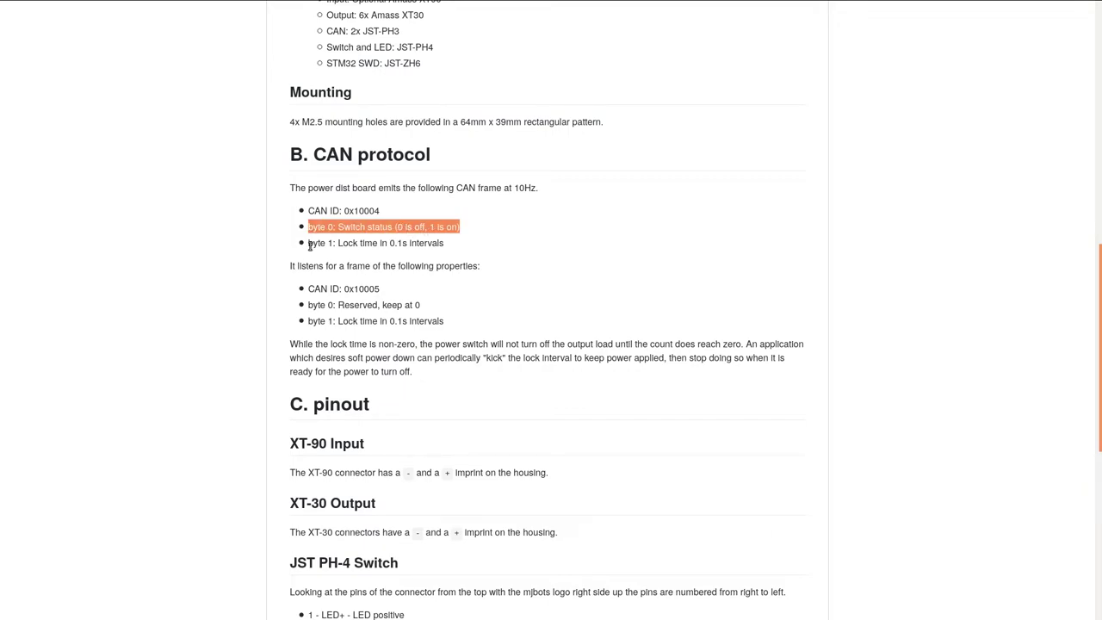
{"action": "left_click_drag", "start_coordinate": [309, 244], "coordinate": [456, 247]}
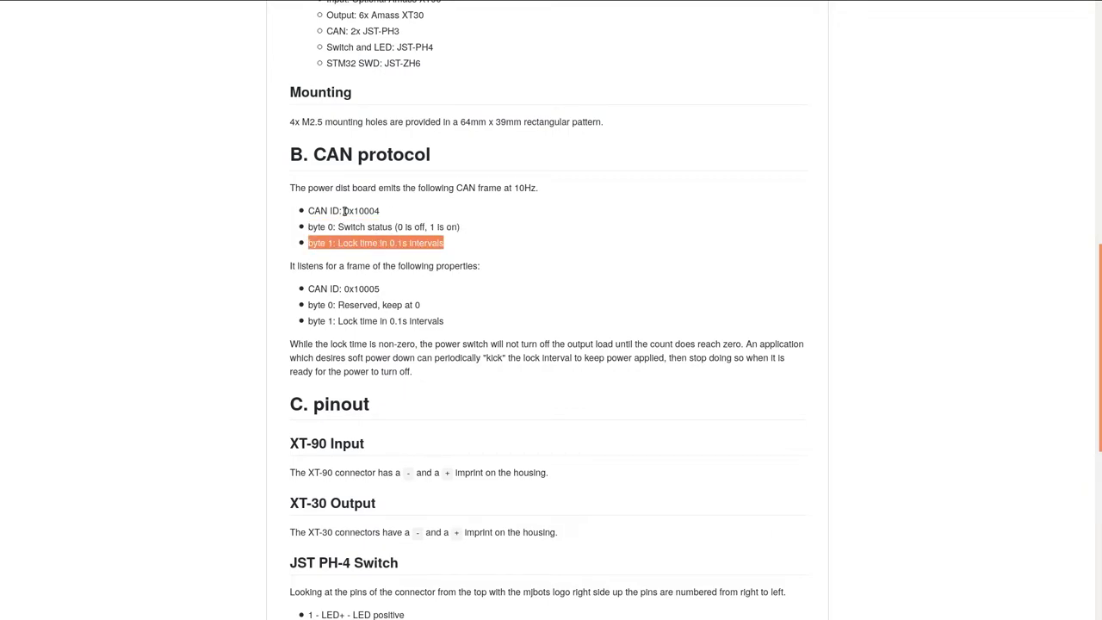
{"action": "left_click_drag", "start_coordinate": [343, 211], "coordinate": [409, 215]}
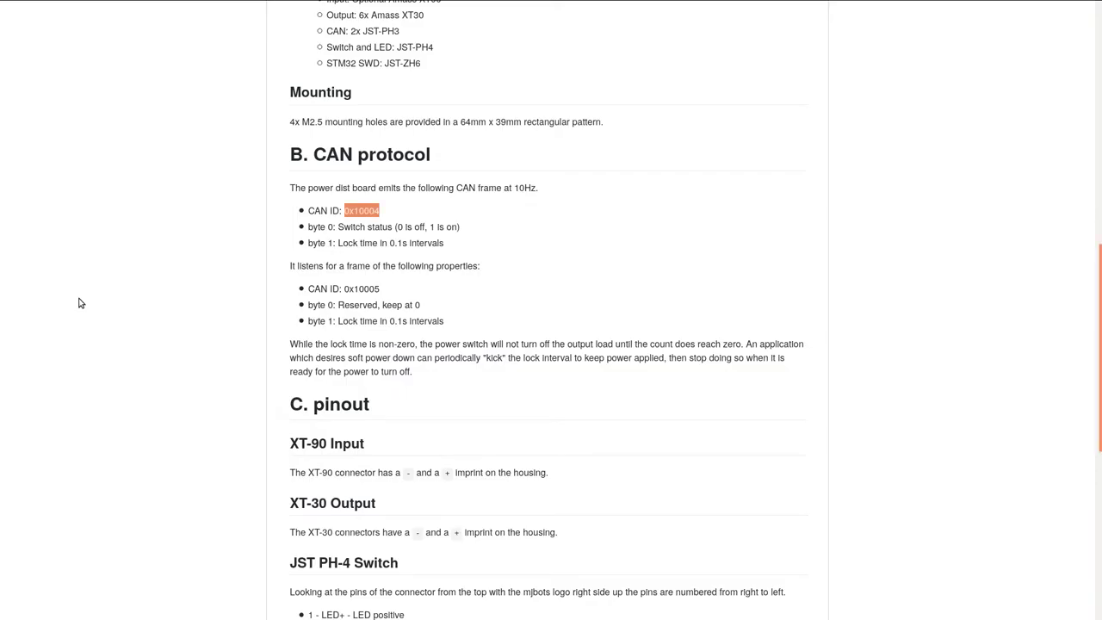
{"action": "left_click_drag", "start_coordinate": [313, 288], "coordinate": [381, 293]}
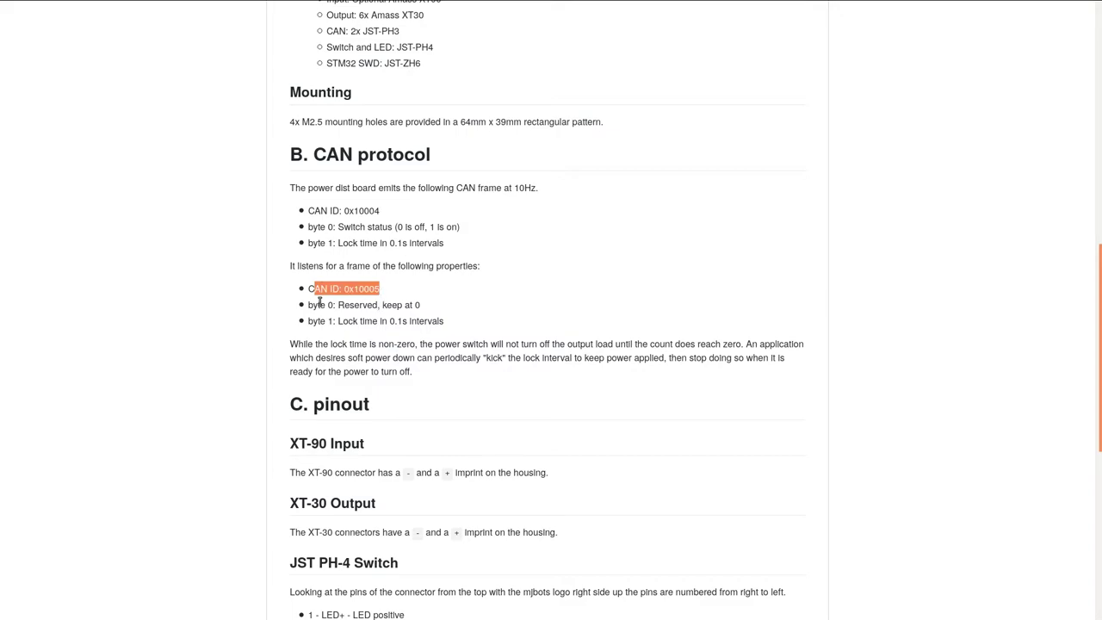
{"action": "left_click_drag", "start_coordinate": [308, 305], "coordinate": [417, 302]}
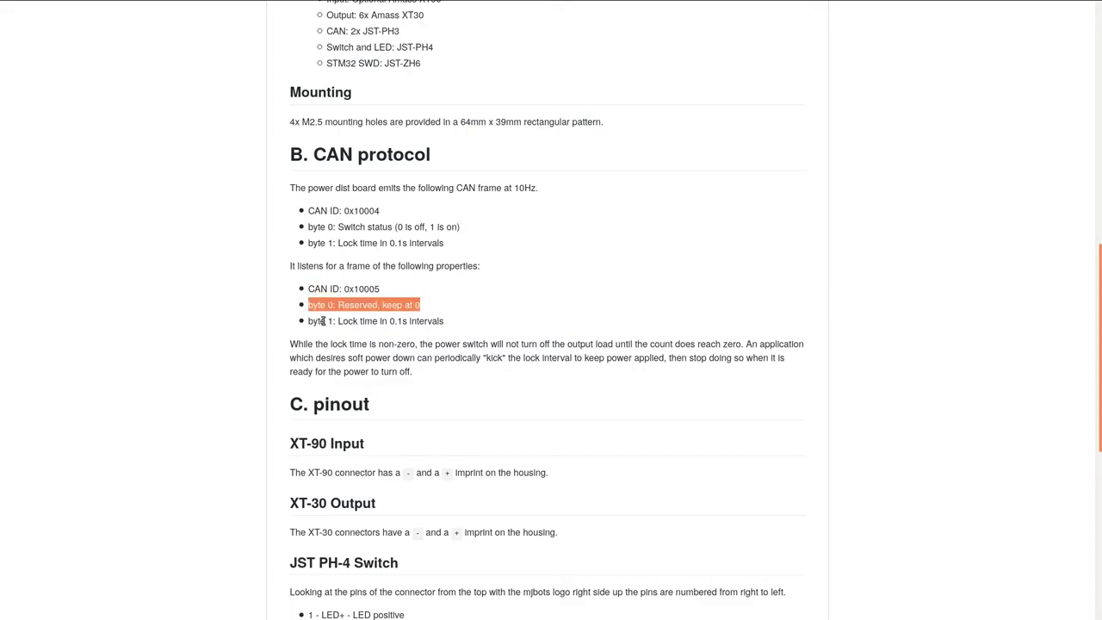
{"action": "left_click_drag", "start_coordinate": [309, 321], "coordinate": [439, 321]}
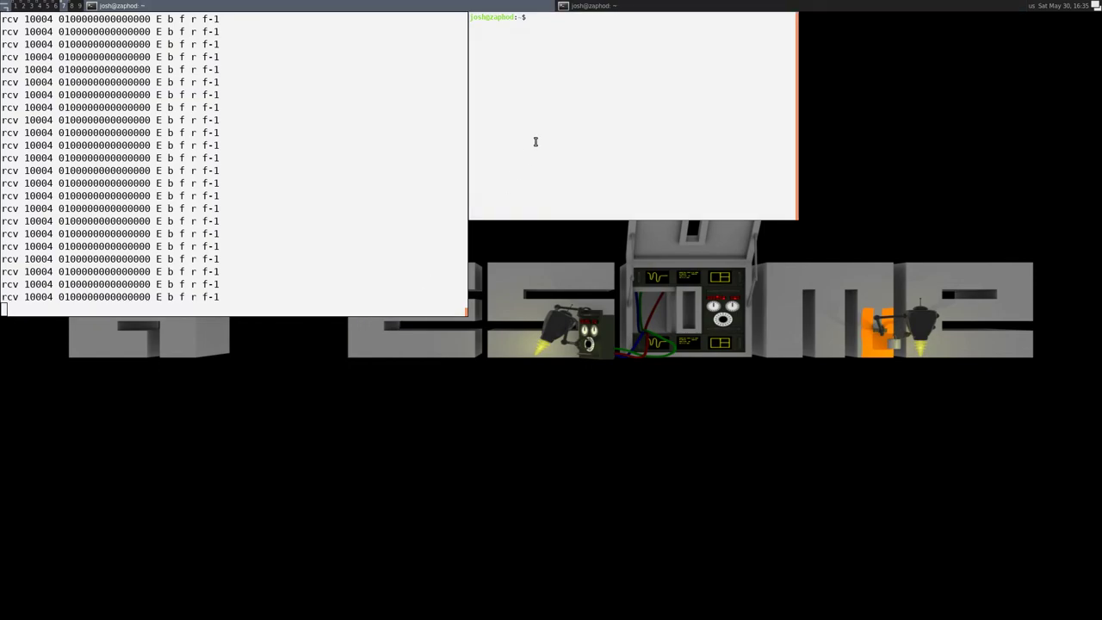
Enter 'can send 10005 00ff' in the second terminal
{"action": "type", "text": "can send"}
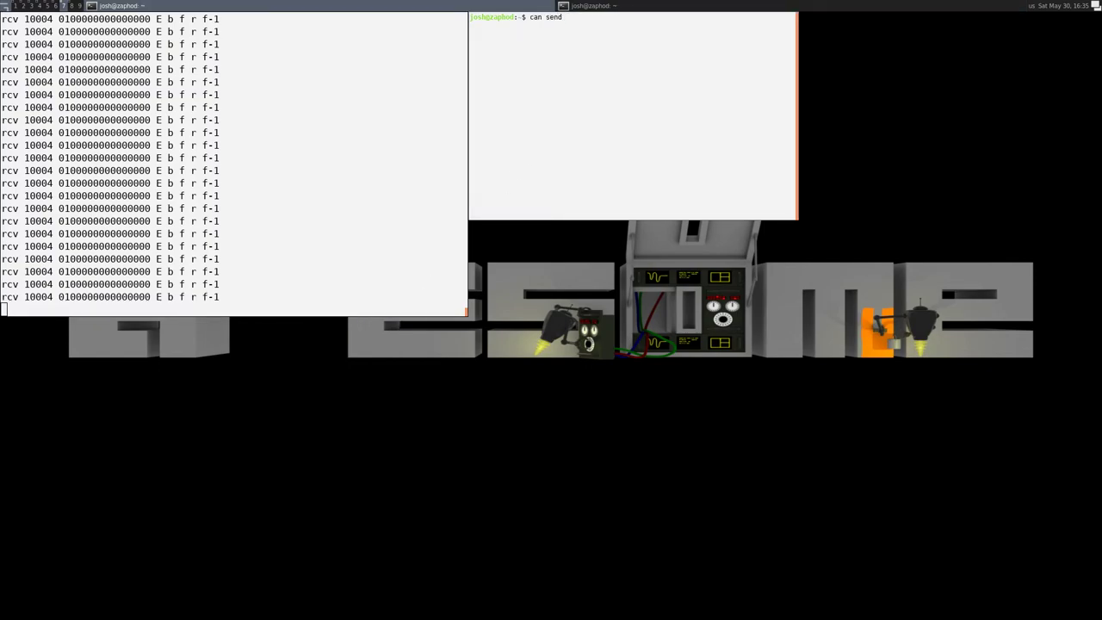